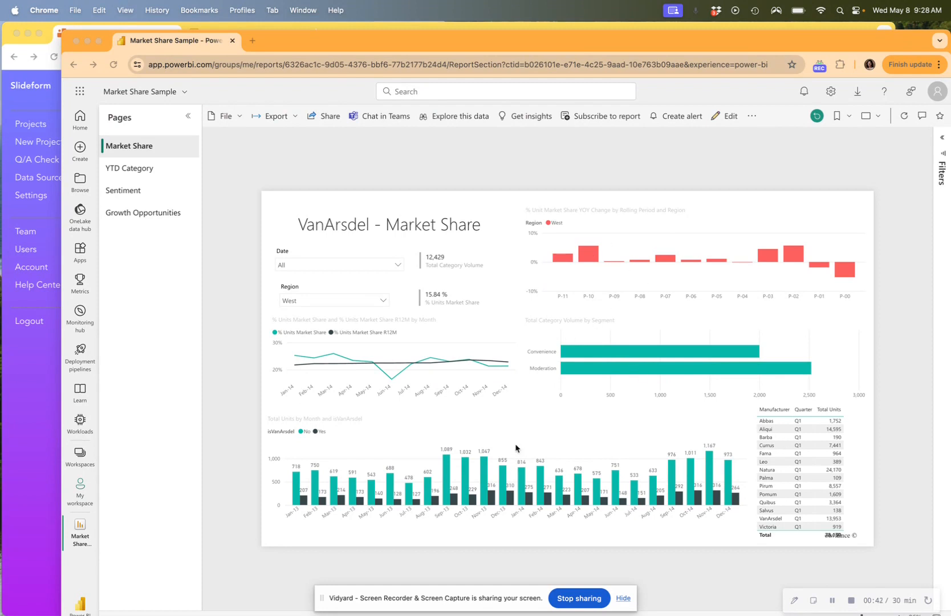
# - Switch from the Power BI Market Share report to Slideform and look over the project list
pyautogui.click(498, 166)
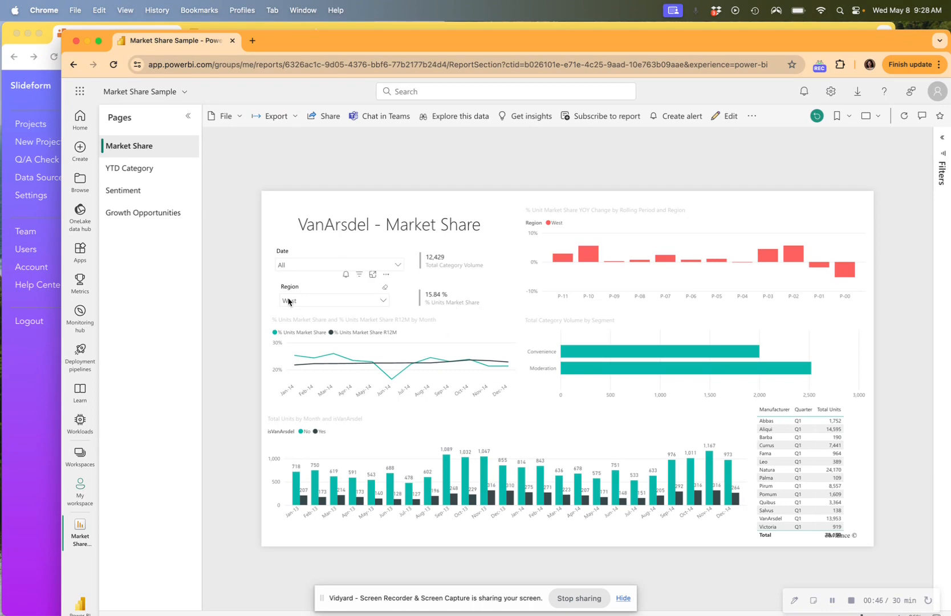
pyautogui.click(30, 359)
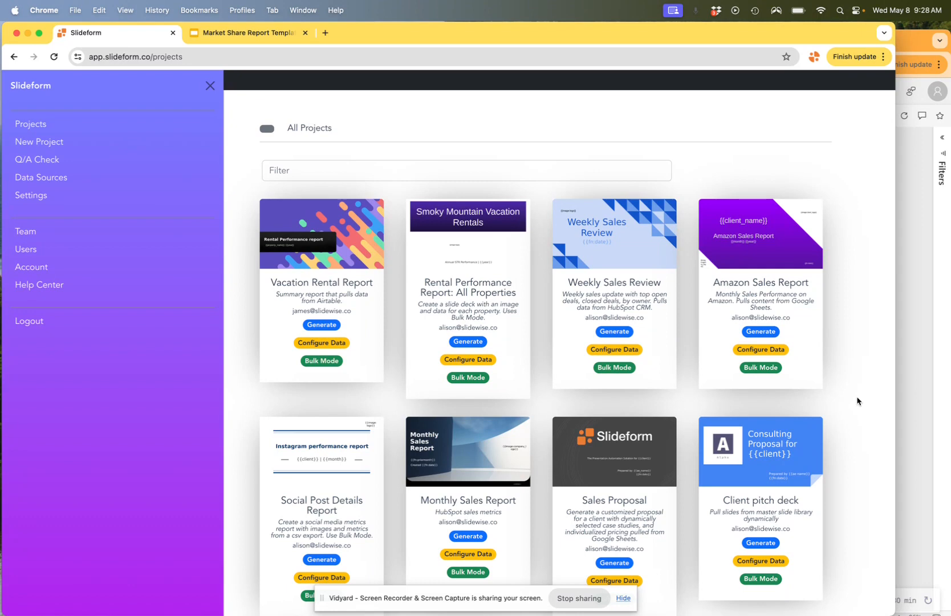
pyautogui.scroll(-2, 857, 401)
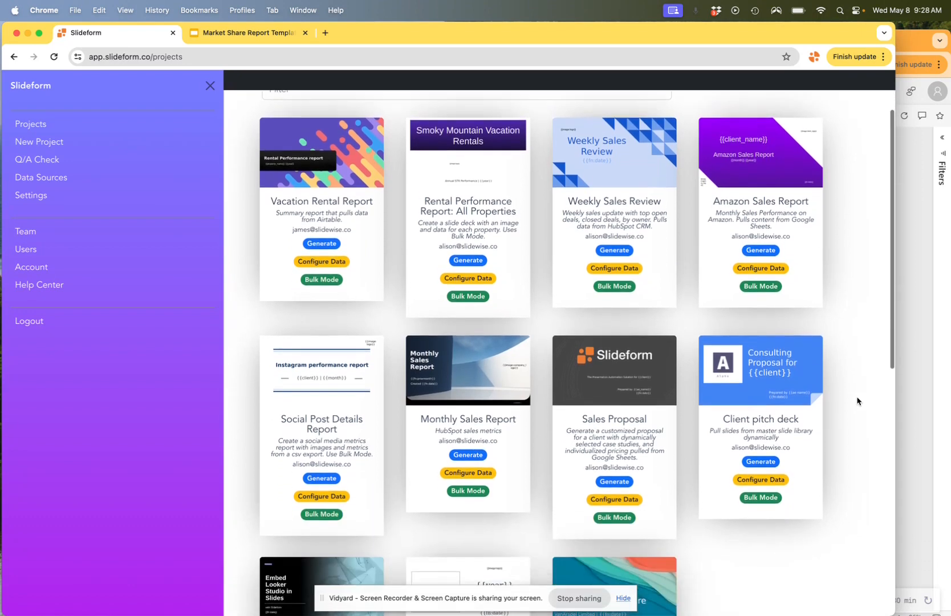
pyautogui.scroll(1, 857, 401)
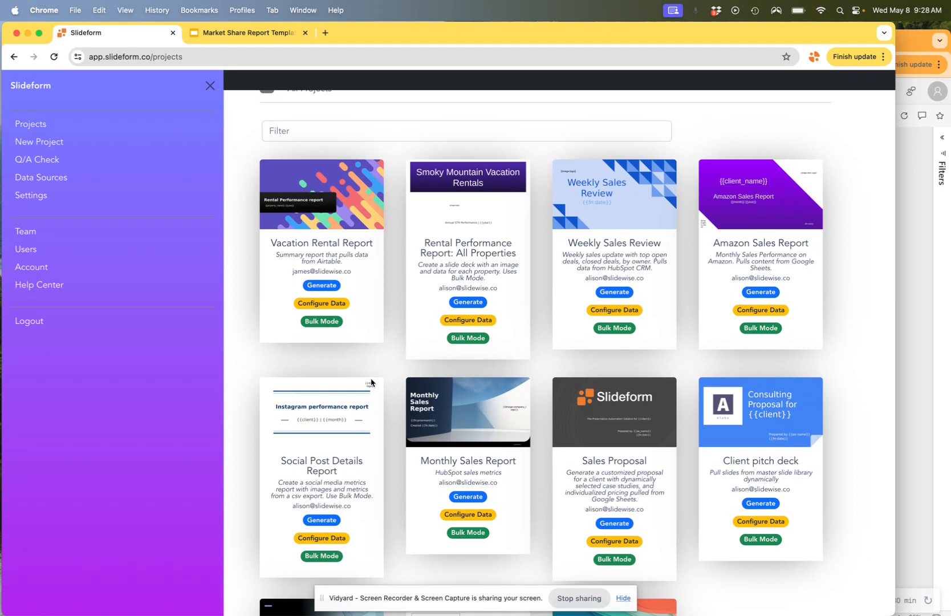
# - Look through the integrations offered for a new data source, including PowerBI, and return to the project list
pyautogui.click(47, 181)
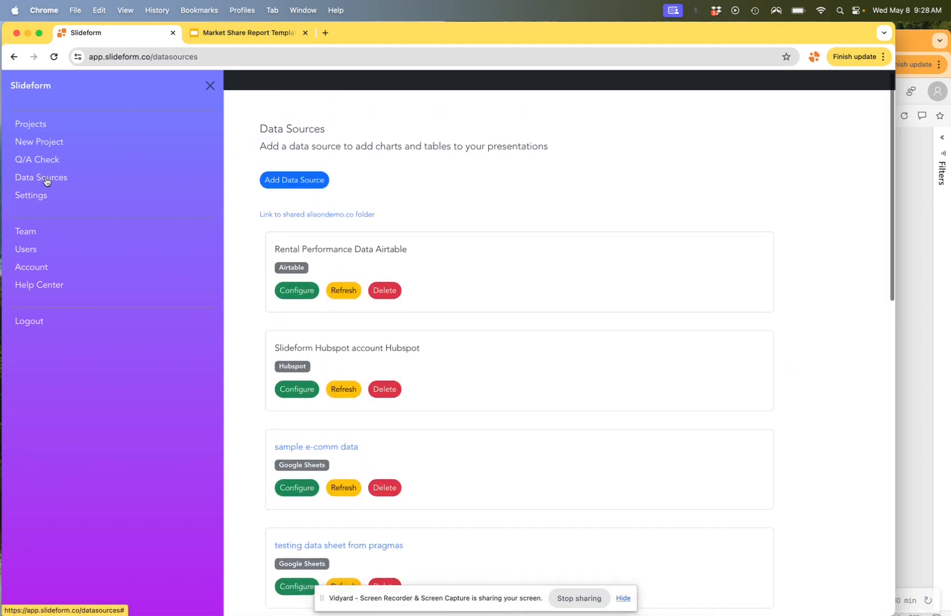
pyautogui.click(289, 182)
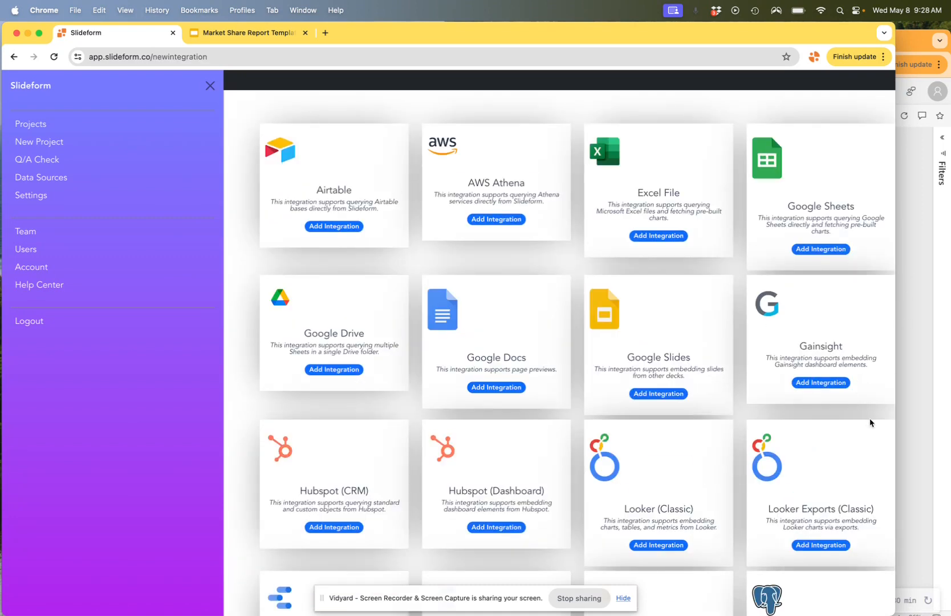
pyautogui.scroll(-5, 870, 423)
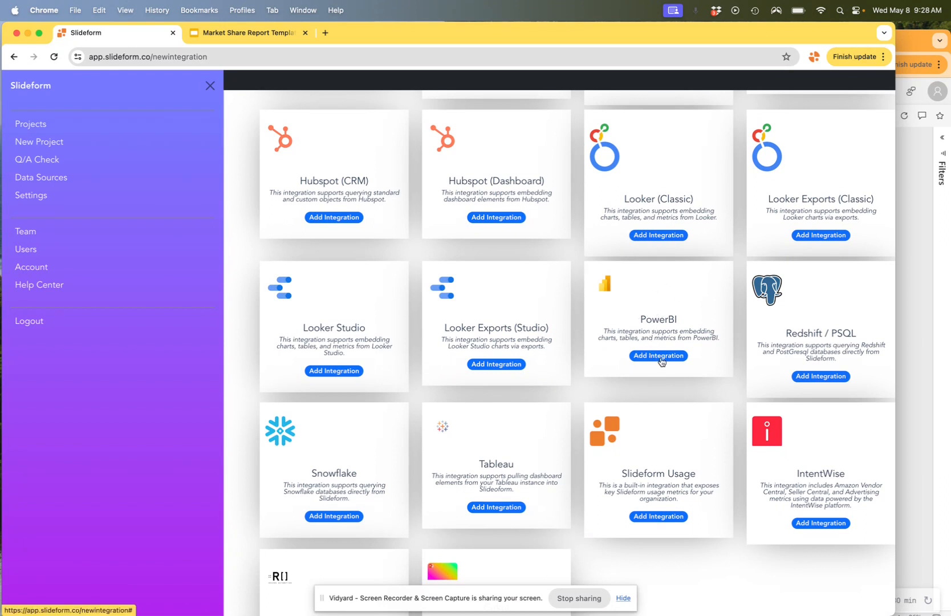
pyautogui.scroll(5, 693, 317)
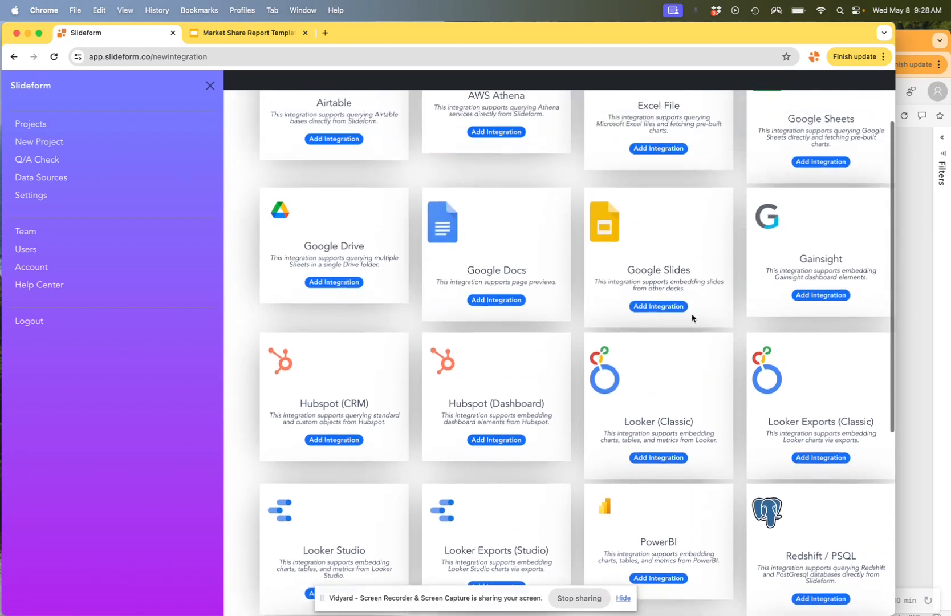
pyautogui.click(31, 126)
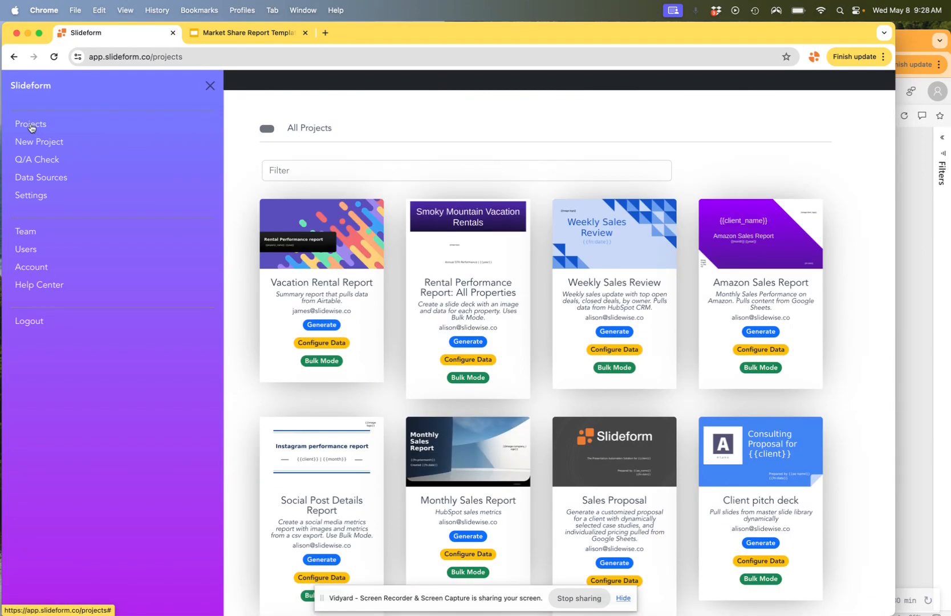
# - Switch to the Market Share Report Template in Google Slides and examine the placeholders on both slides
pyautogui.click(254, 38)
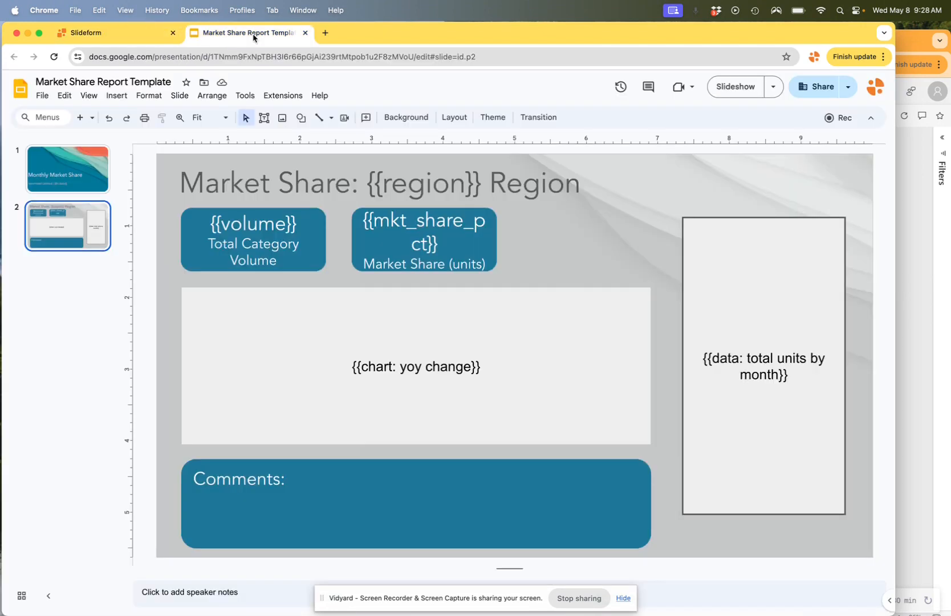
pyautogui.click(89, 184)
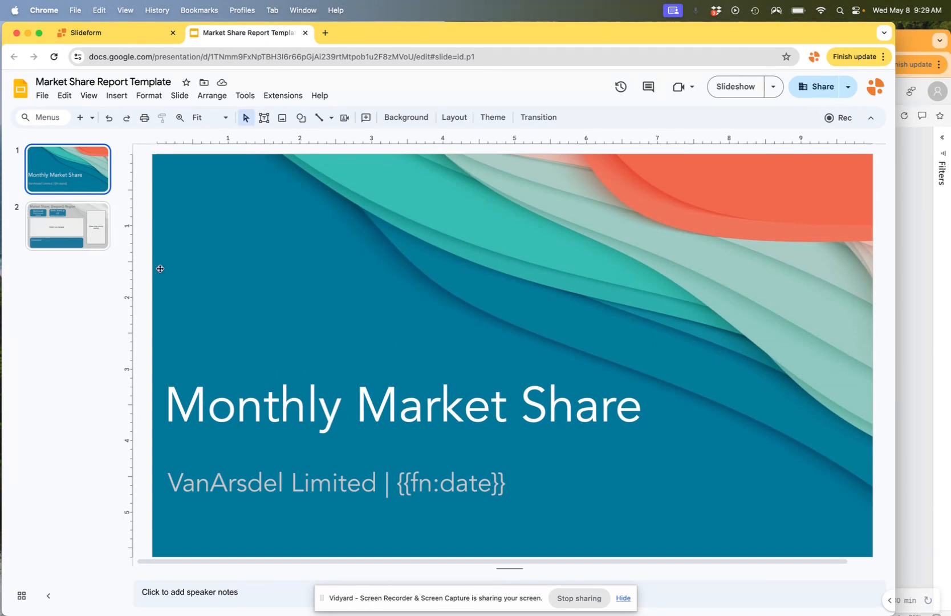
pyautogui.click(52, 222)
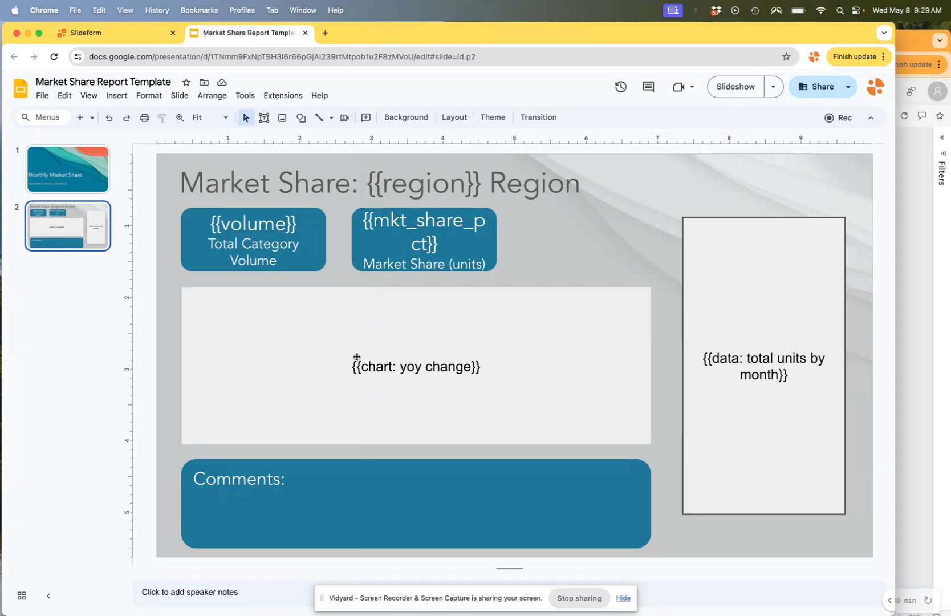
pyautogui.click(492, 327)
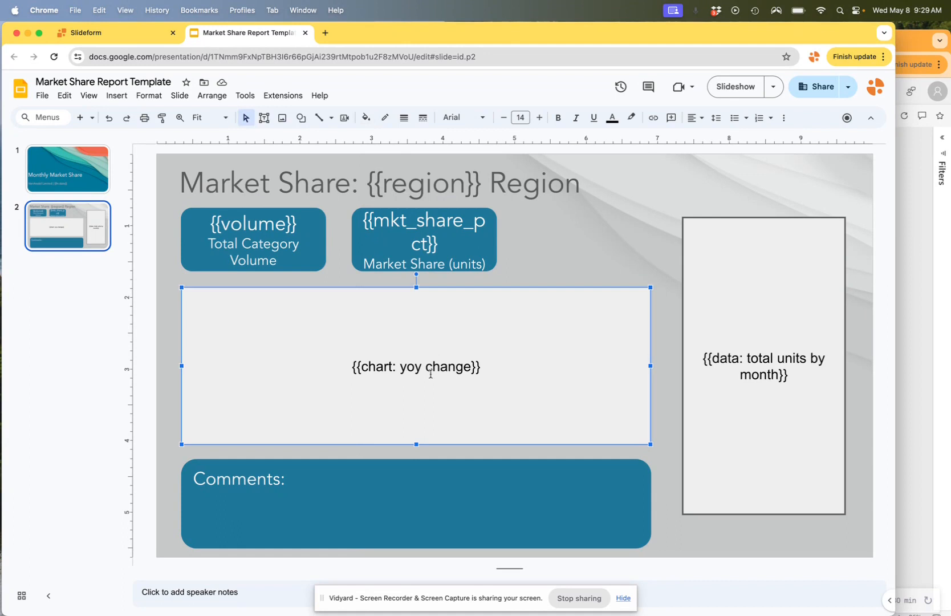
pyautogui.click(717, 336)
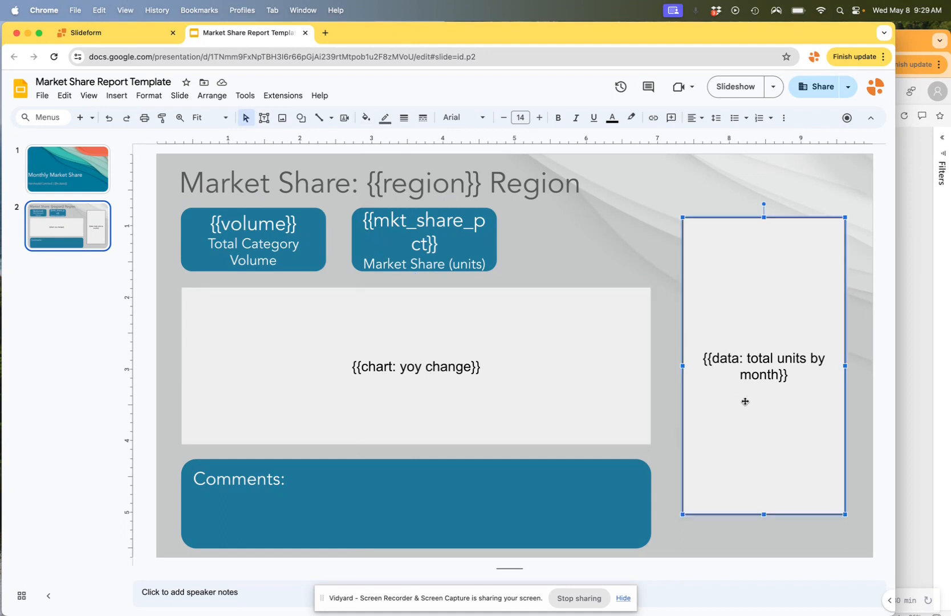
pyautogui.click(267, 229)
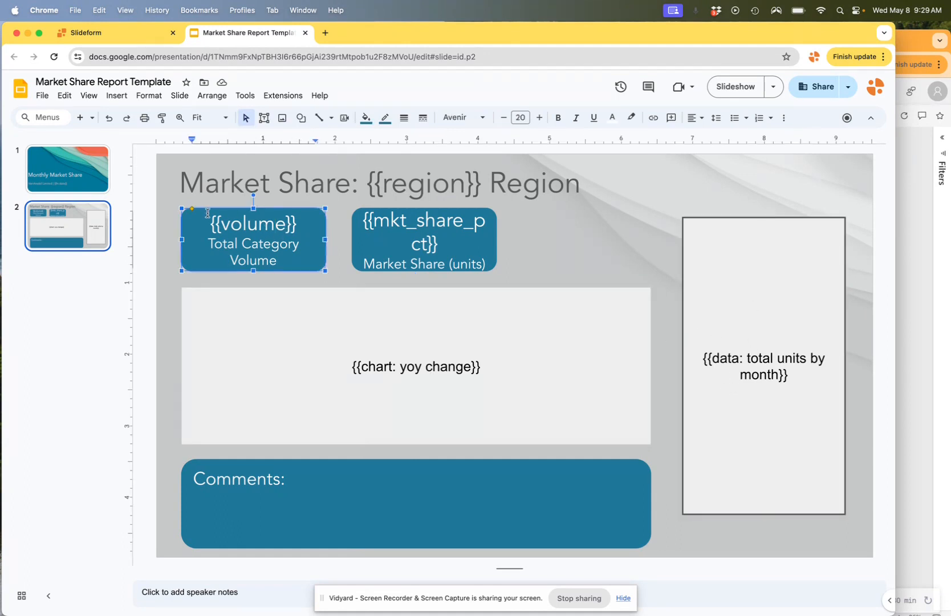
pyautogui.click(251, 244)
# - Compare the placeholders on slide 2 with the matching metrics and charts in the Power BI Market Share report
pyautogui.click(915, 268)
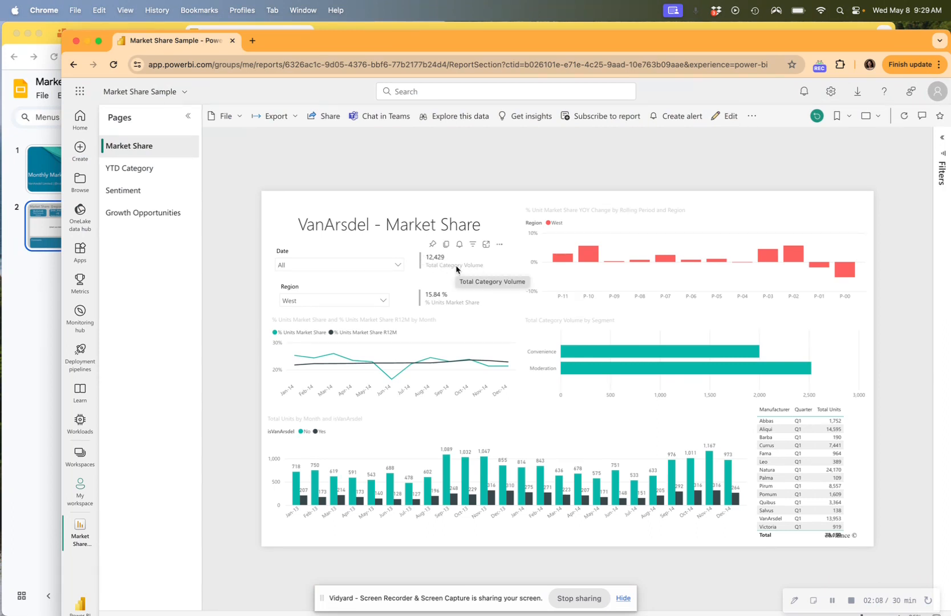
pyautogui.click(46, 296)
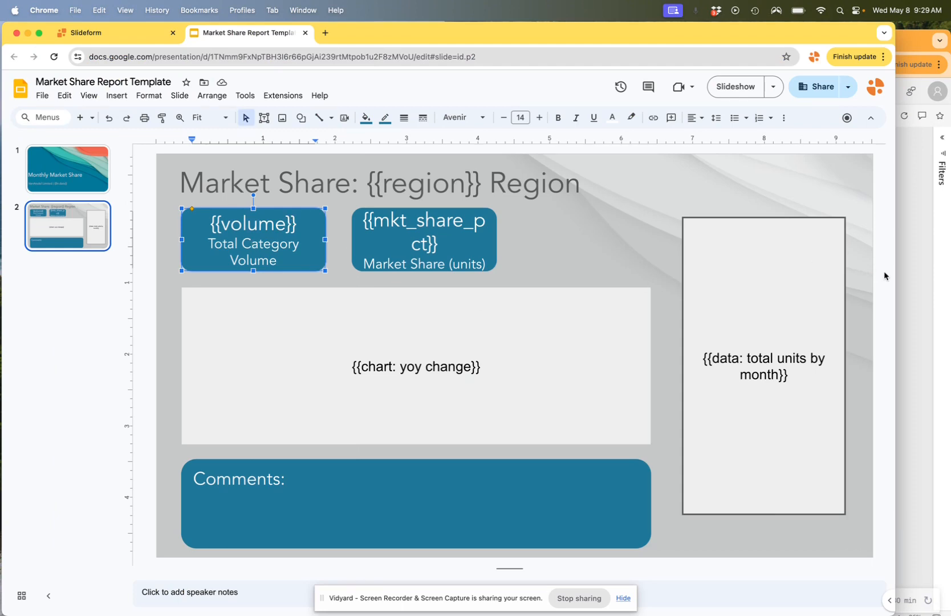
pyautogui.click(900, 282)
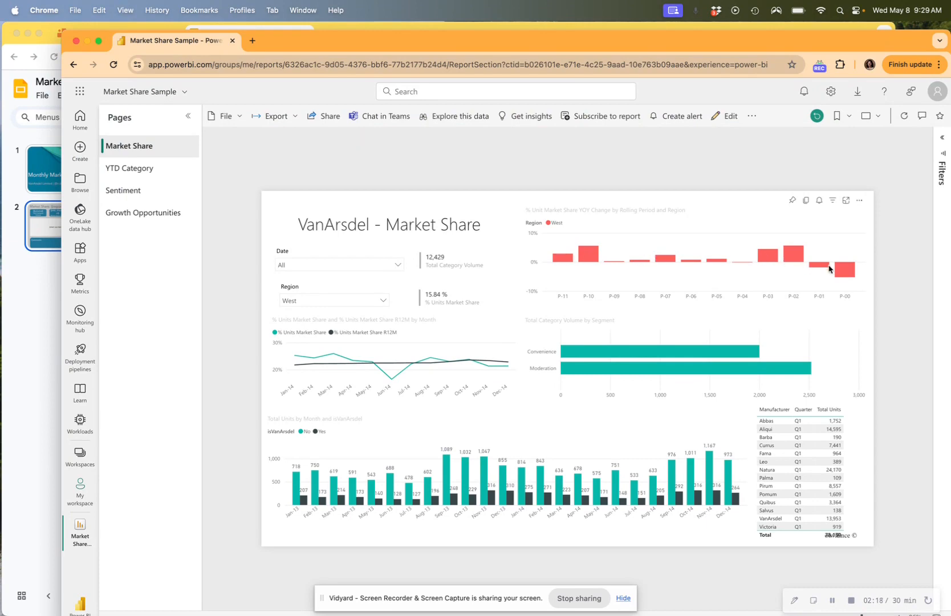
pyautogui.moveTo(829, 269)
pyautogui.click(16, 292)
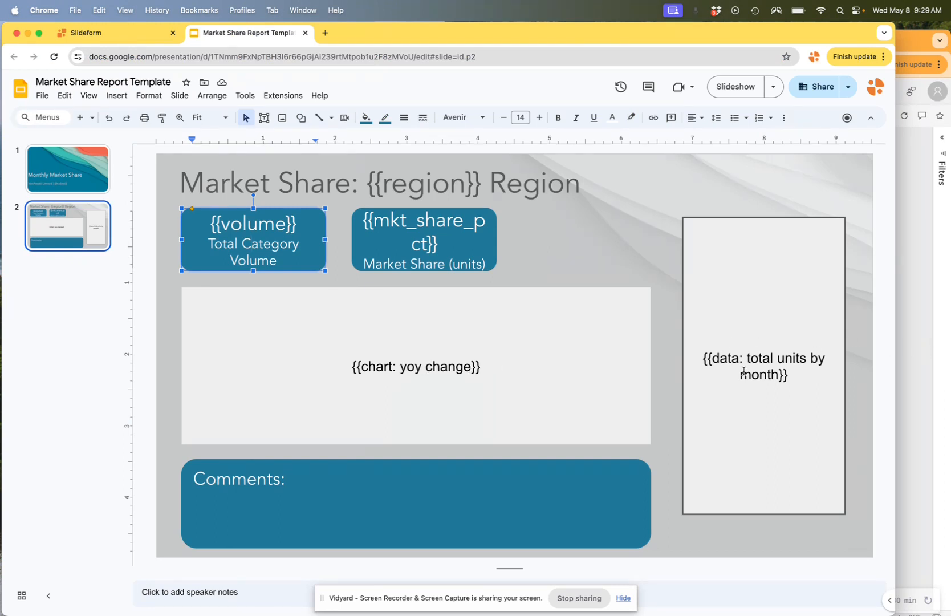
pyautogui.click(920, 325)
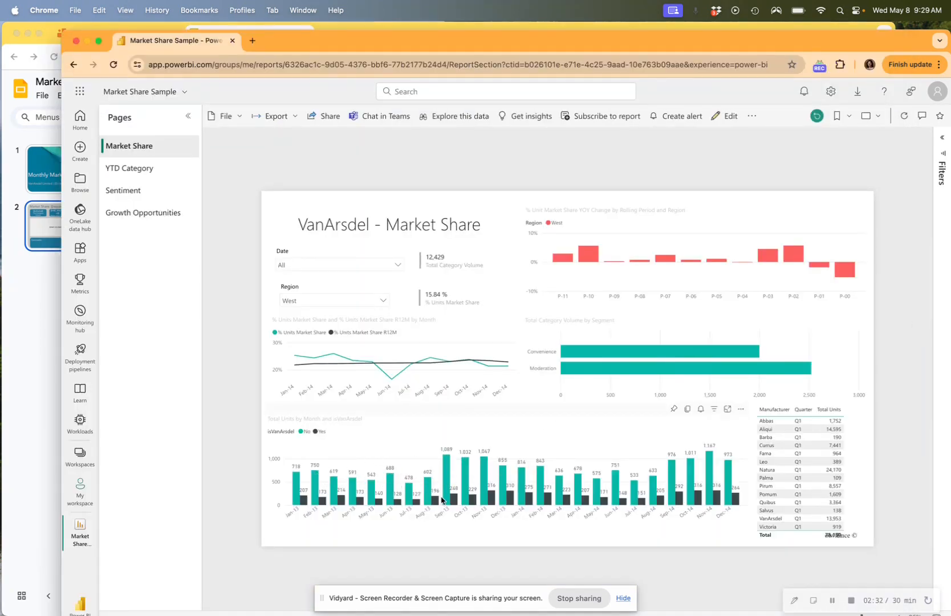
pyautogui.moveTo(472, 496)
pyautogui.click(21, 311)
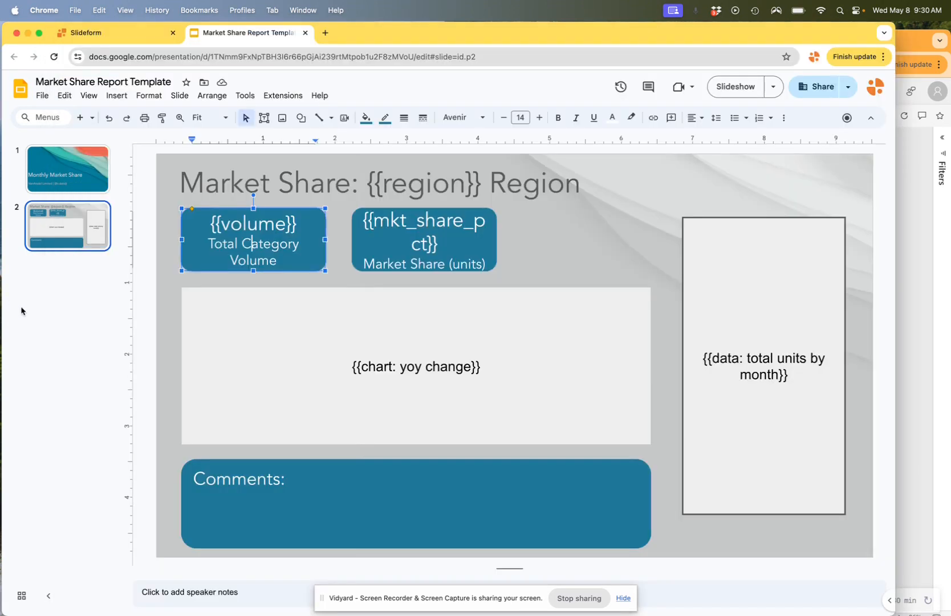
pyautogui.click(554, 225)
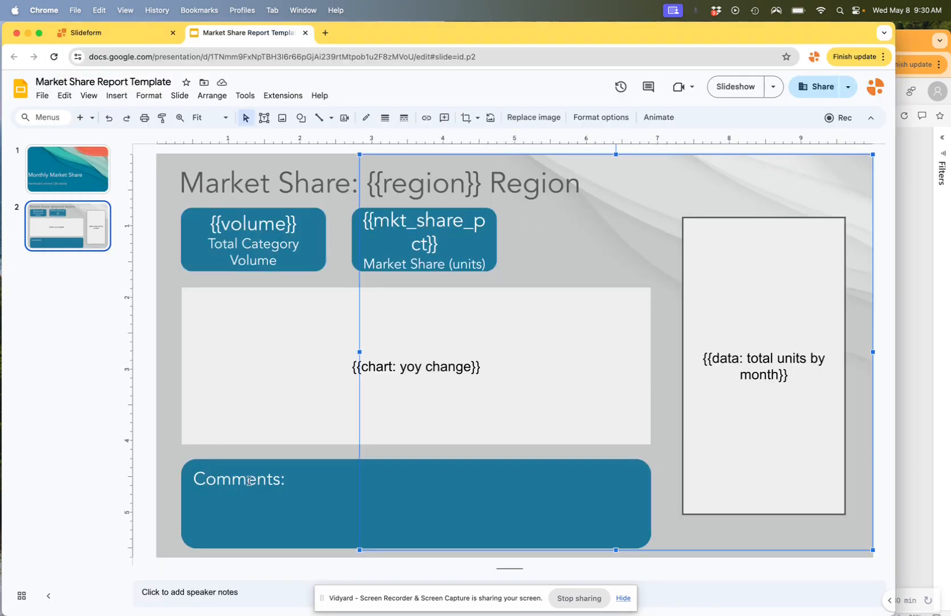
pyautogui.click(174, 474)
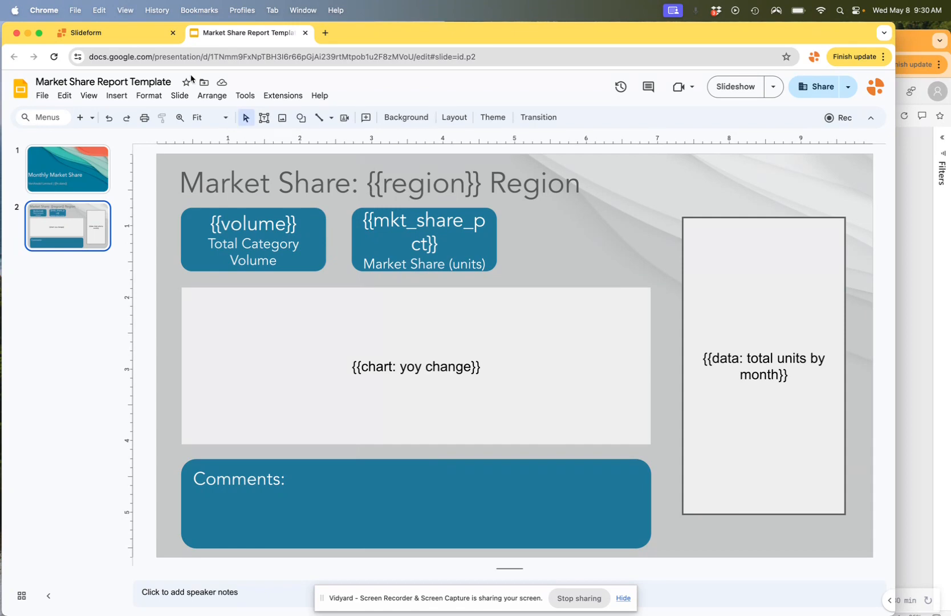
# - Switch back to Slideform and open the data configuration of the Market Share Monthly Report project
pyautogui.click(103, 33)
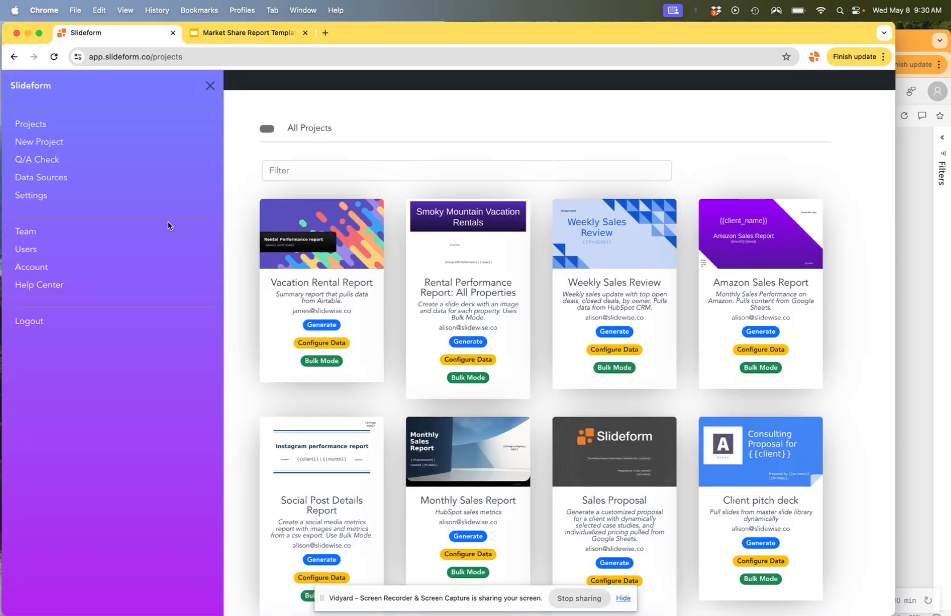
pyautogui.scroll(-6, 521, 359)
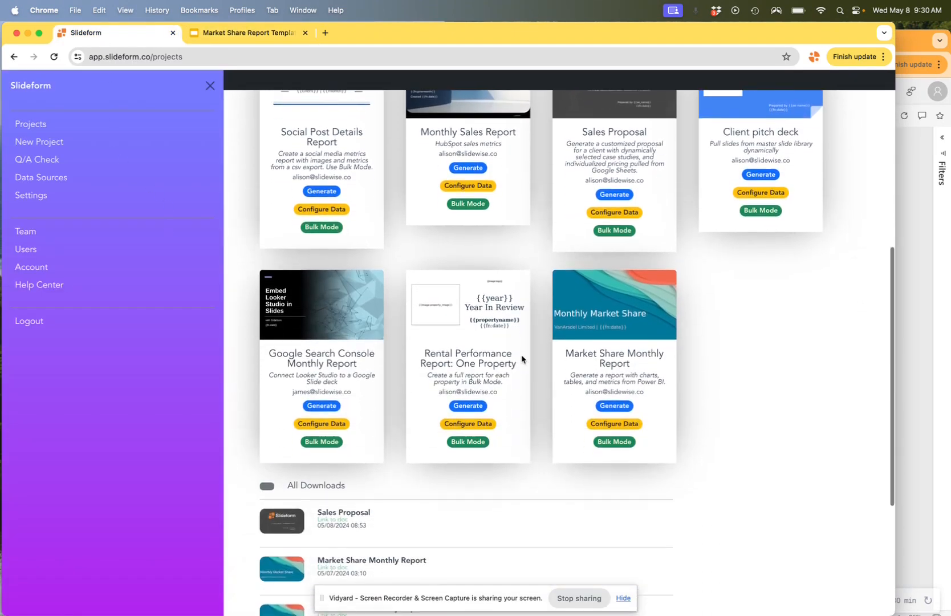
pyautogui.scroll(-1, 523, 359)
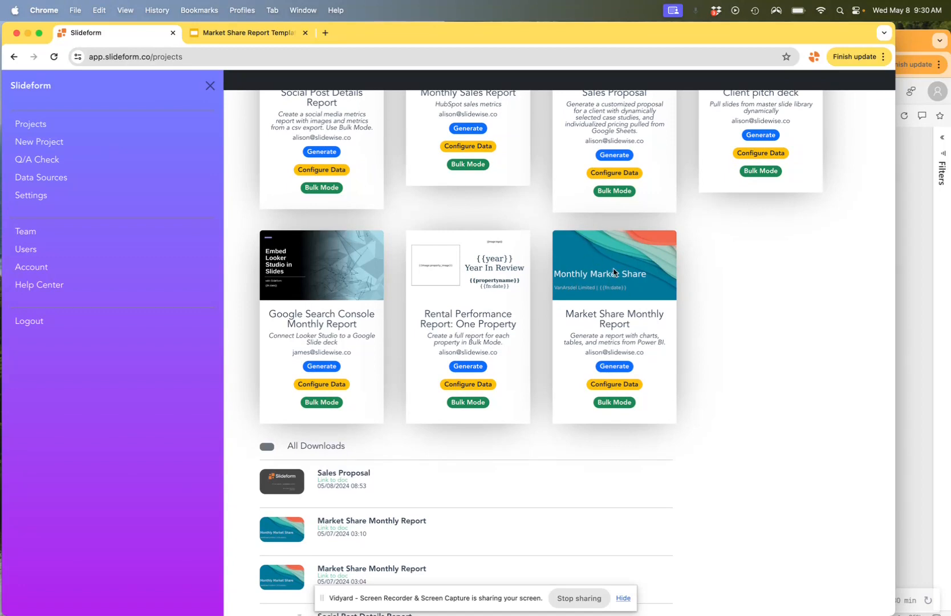
pyautogui.click(616, 385)
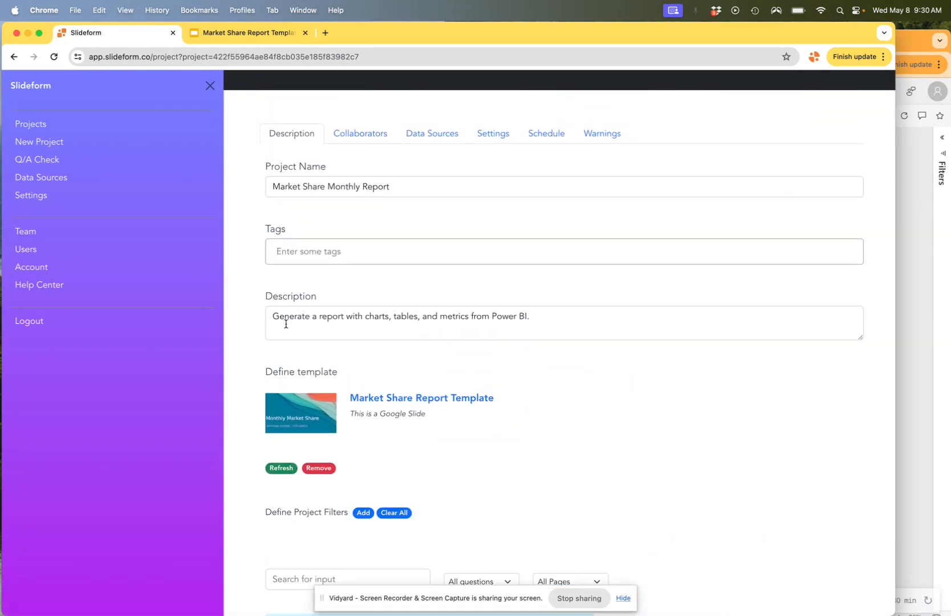
# - For the volume placeholder on page 2, select the Market Share worksheet and the "% Unit Market Share YOY Change by Rolling Period and Region" table
pyautogui.scroll(-10, 238, 466)
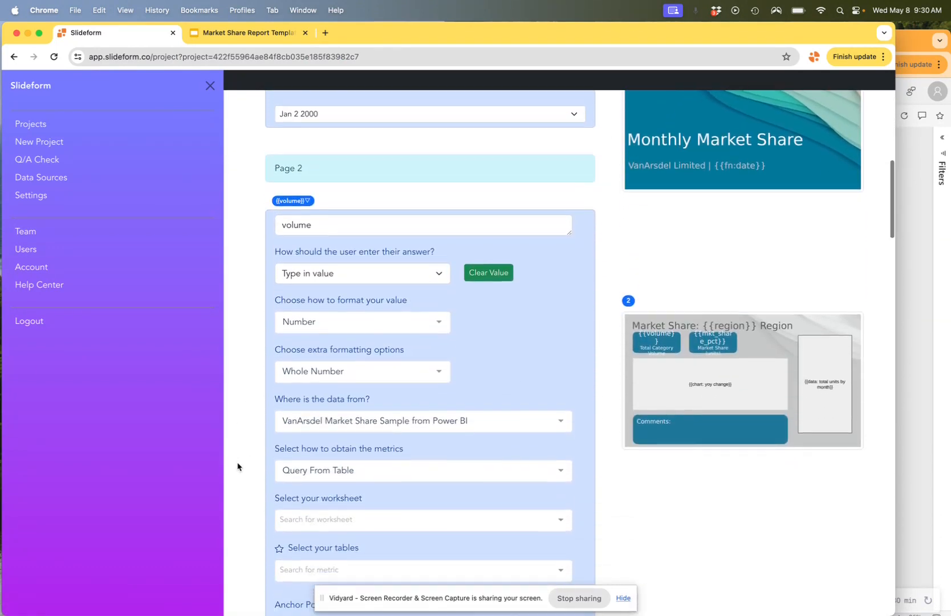
pyautogui.scroll(-2, 238, 467)
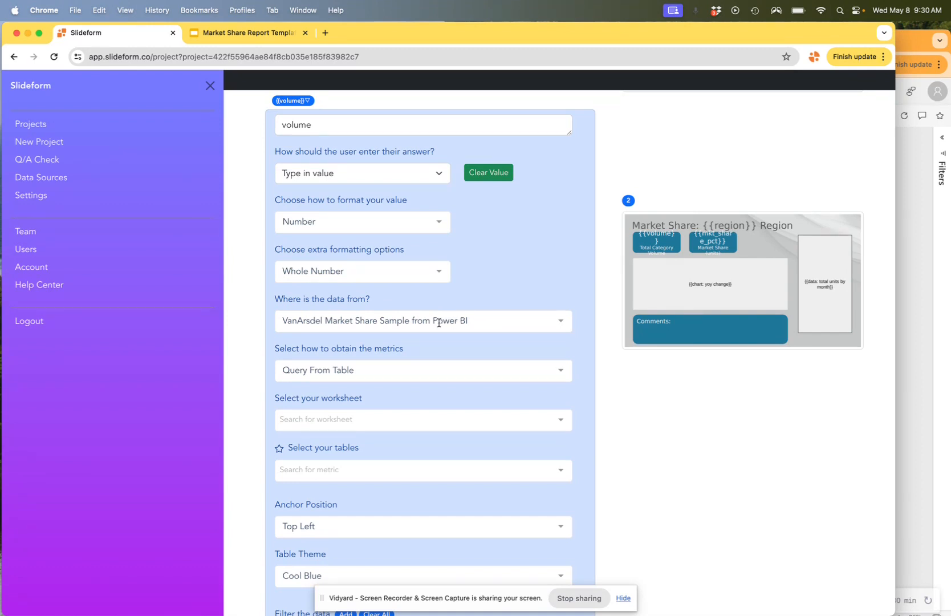
pyautogui.scroll(-4, 438, 323)
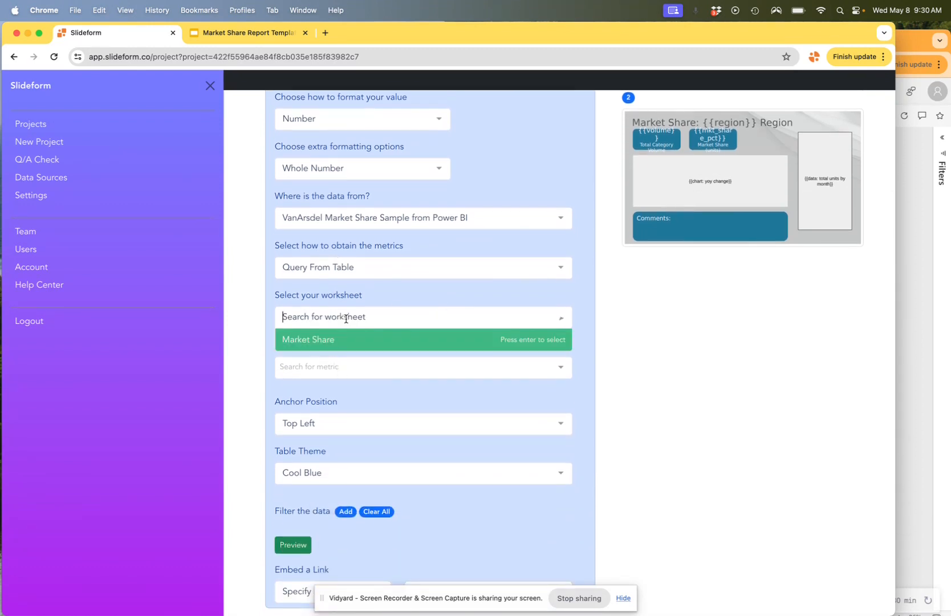
pyautogui.click(346, 318)
pyautogui.click(336, 349)
pyautogui.click(330, 365)
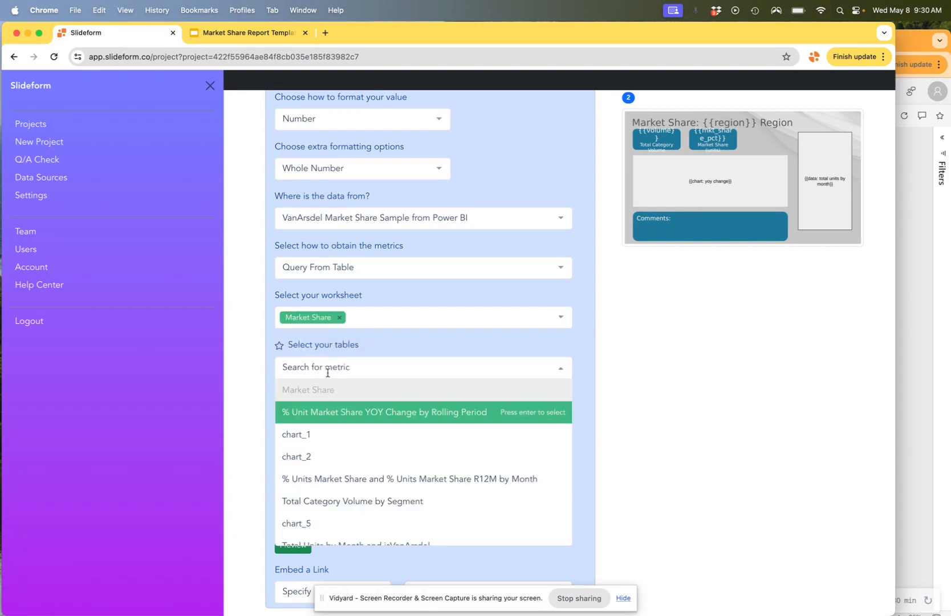
pyautogui.click(320, 418)
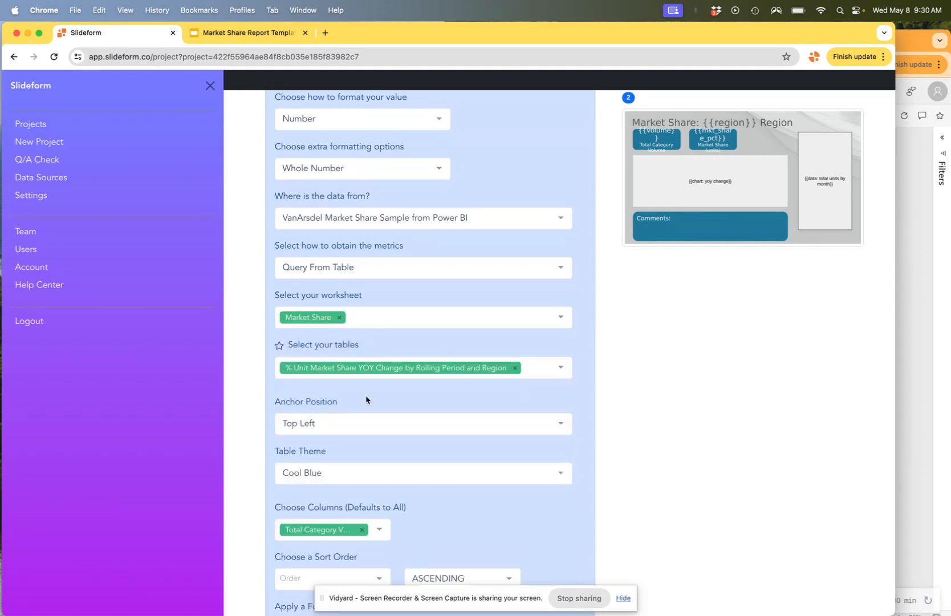
pyautogui.scroll(-3, 365, 398)
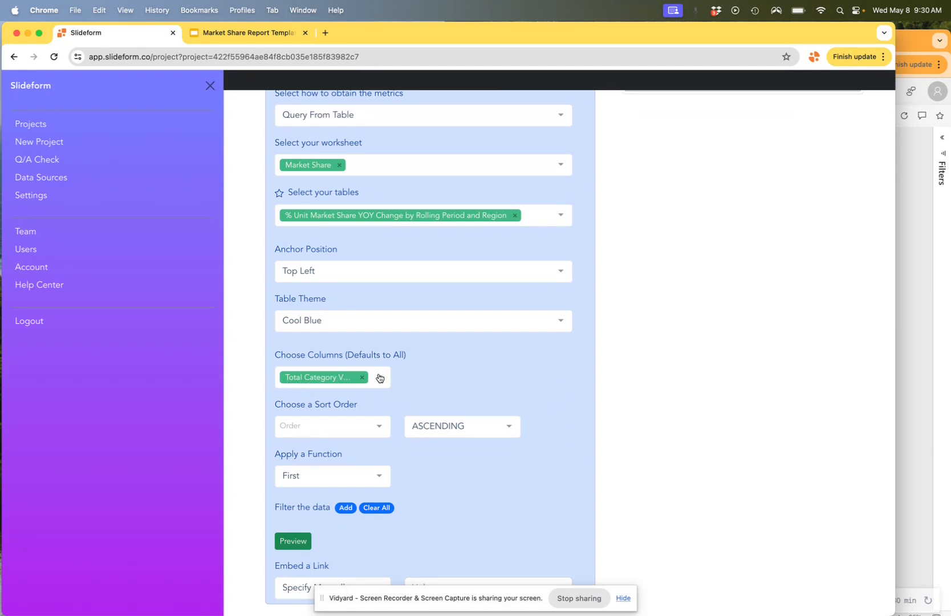
pyautogui.scroll(-1, 411, 384)
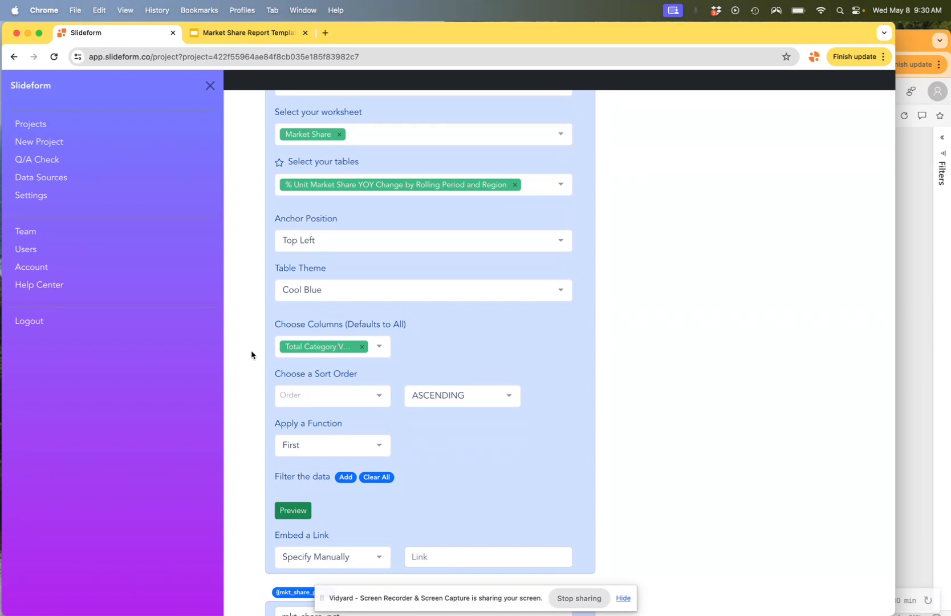
pyautogui.scroll(5, 251, 355)
pyautogui.scroll(2, 251, 355)
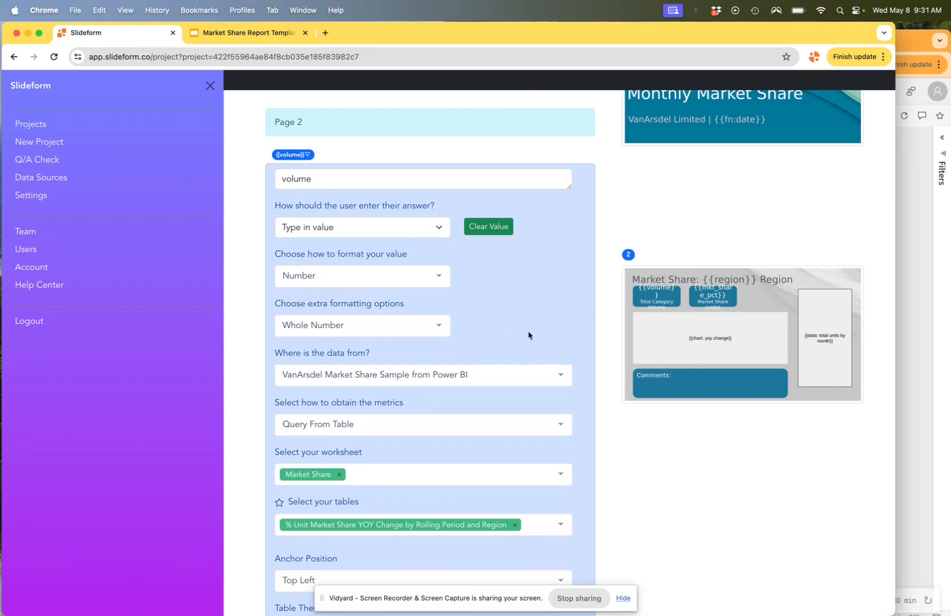
# - Review the data mappings of the remaining page 2 placeholders, including mkt_share_pct, data:total units by month and chart:yoy change
pyautogui.scroll(-20, 246, 469)
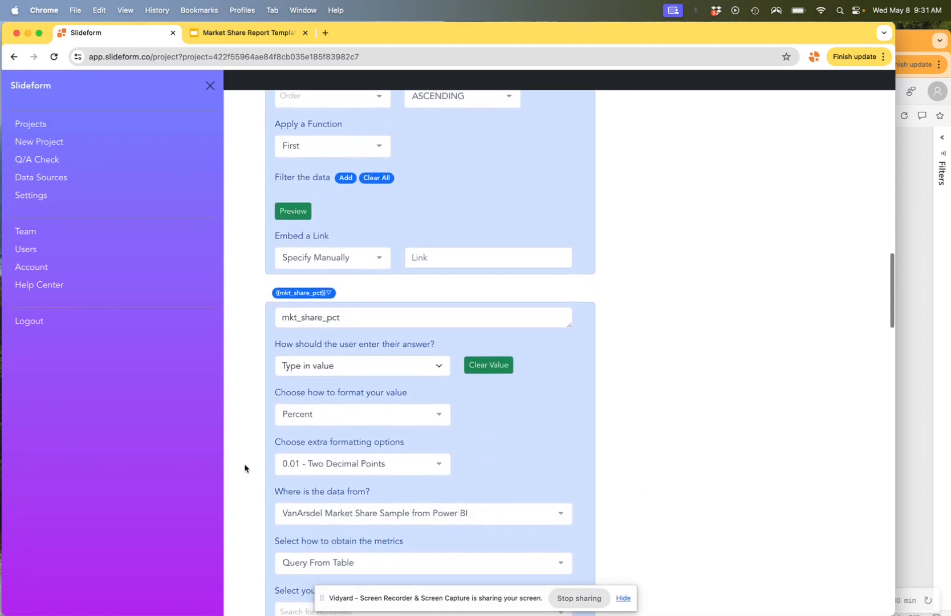
pyautogui.scroll(-10, 246, 468)
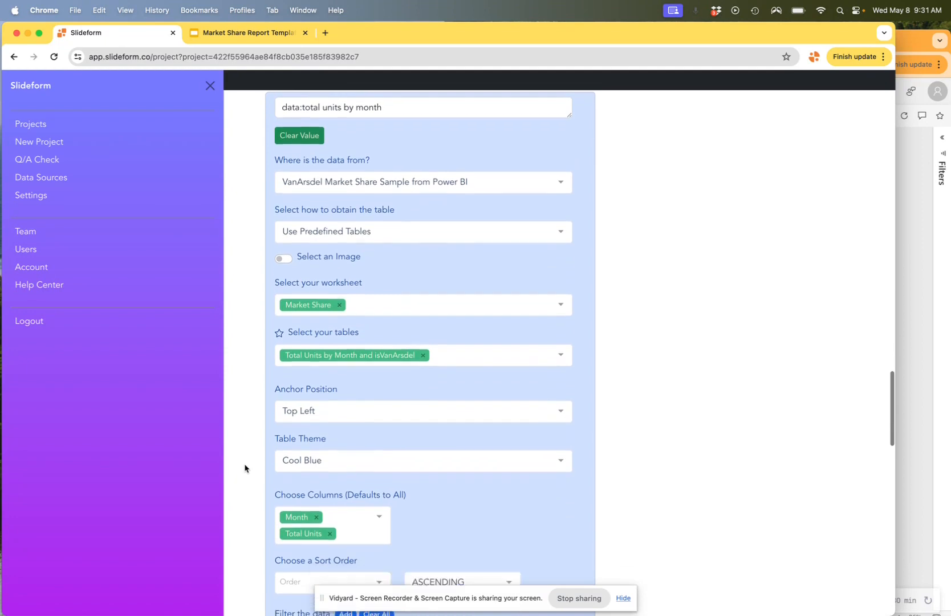
pyautogui.scroll(-15, 245, 469)
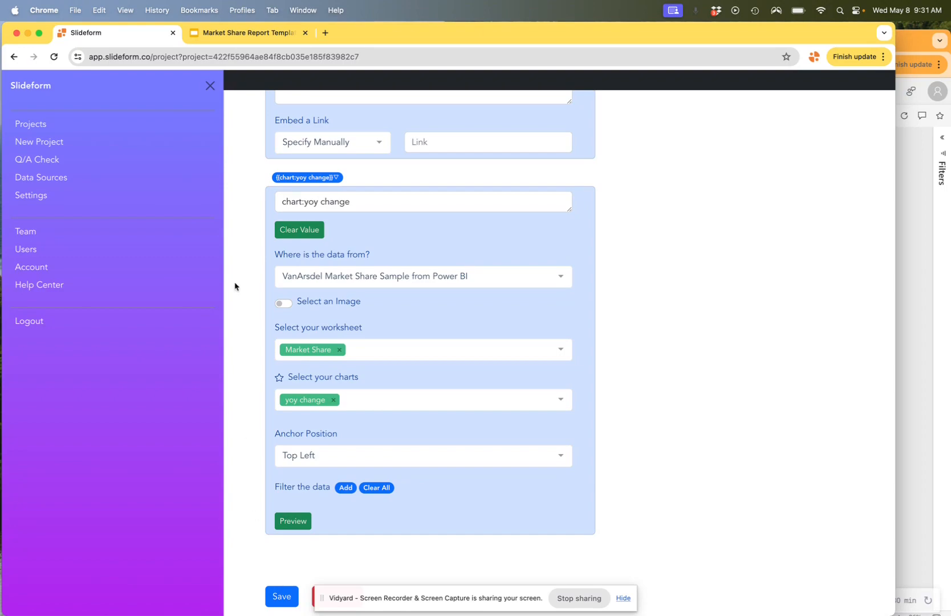
# - Return to the project list and generate the Market Share Monthly Report
pyautogui.click(33, 124)
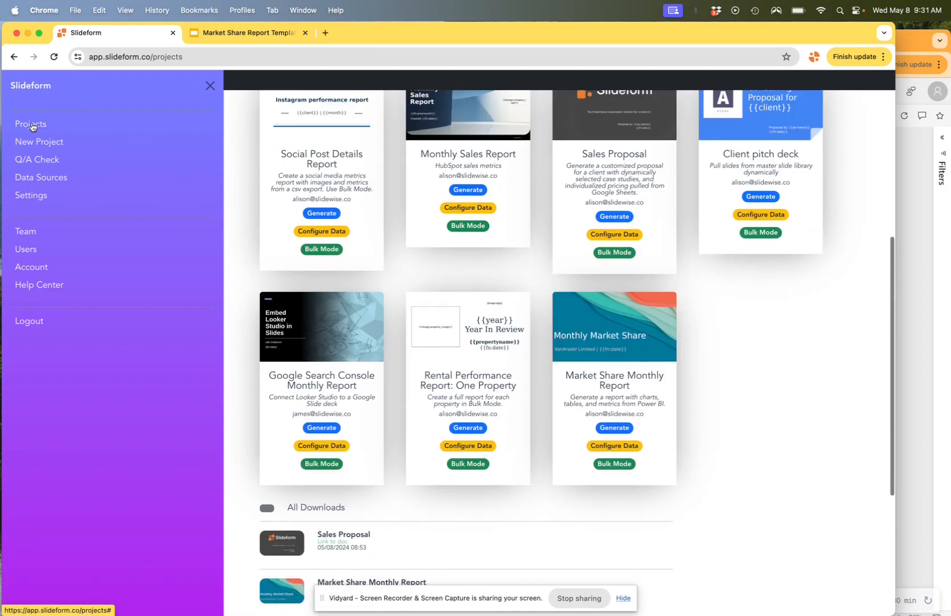
pyautogui.scroll(-8, 860, 422)
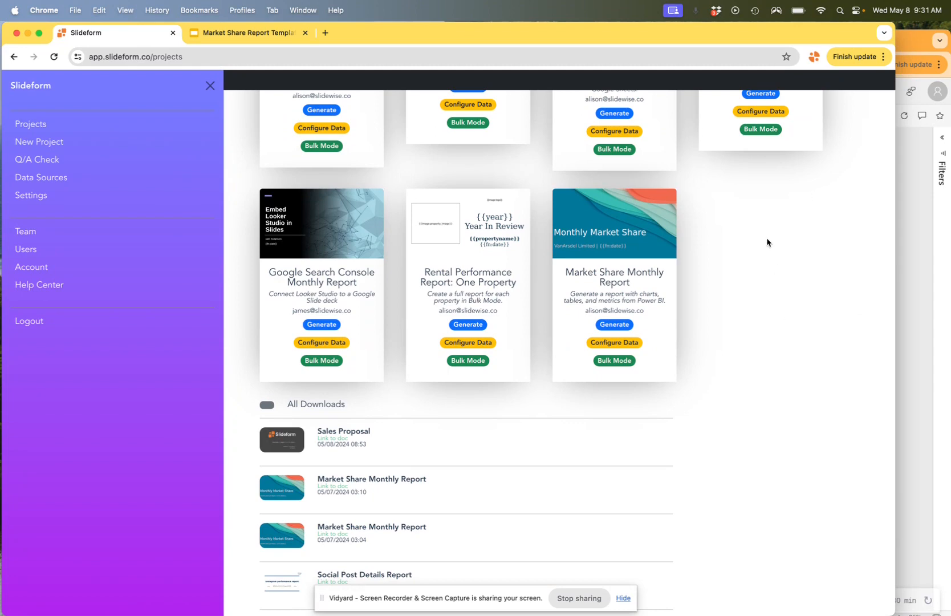
pyautogui.click(615, 325)
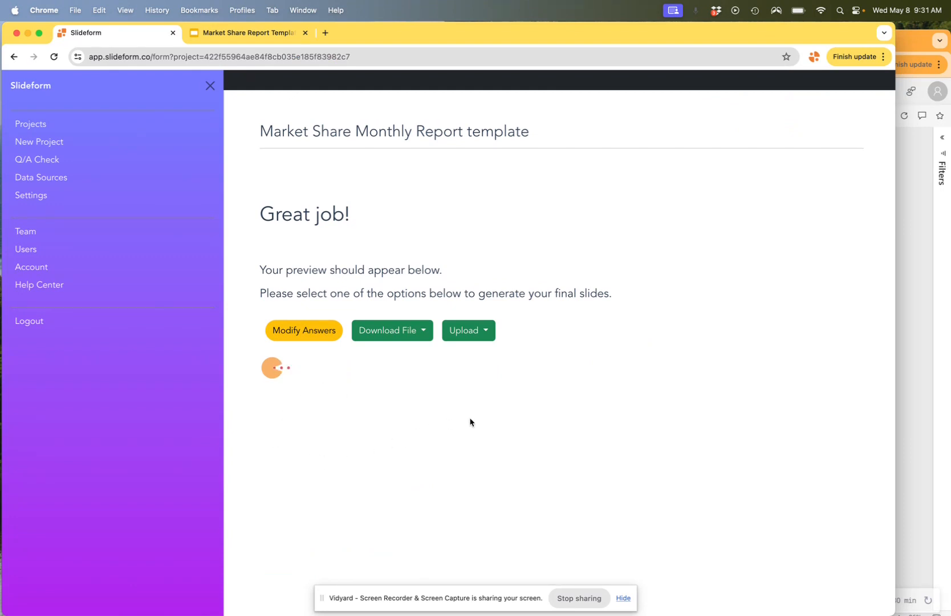
# - Check the file download formats and upload destinations offered for the final Market Share Monthly Report slides
pyautogui.click(398, 334)
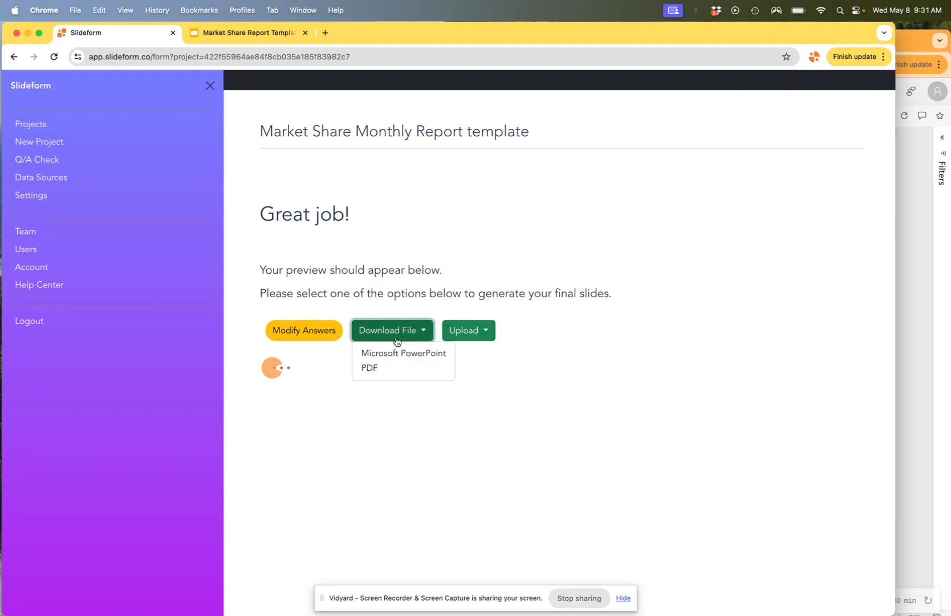
pyautogui.click(465, 333)
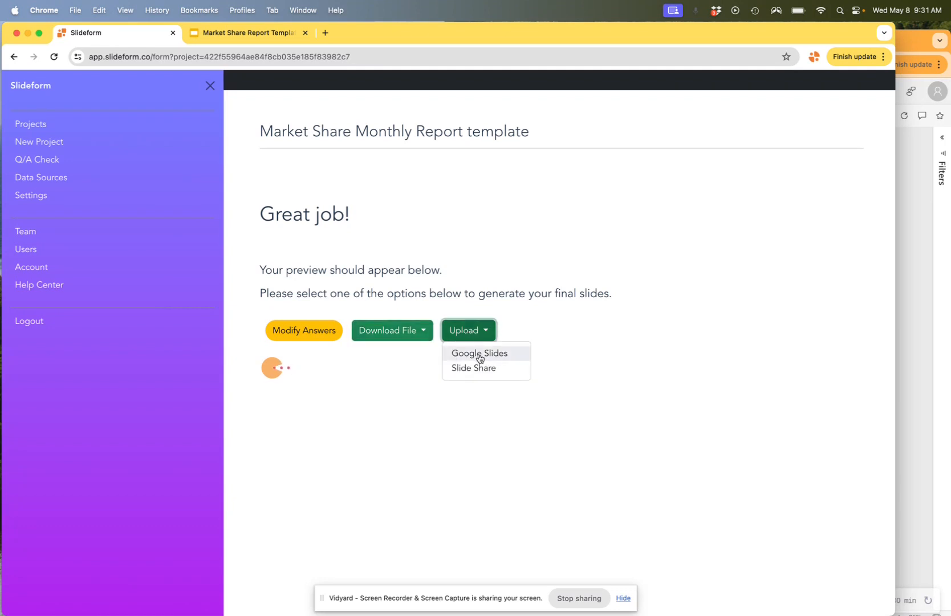
pyautogui.click(562, 321)
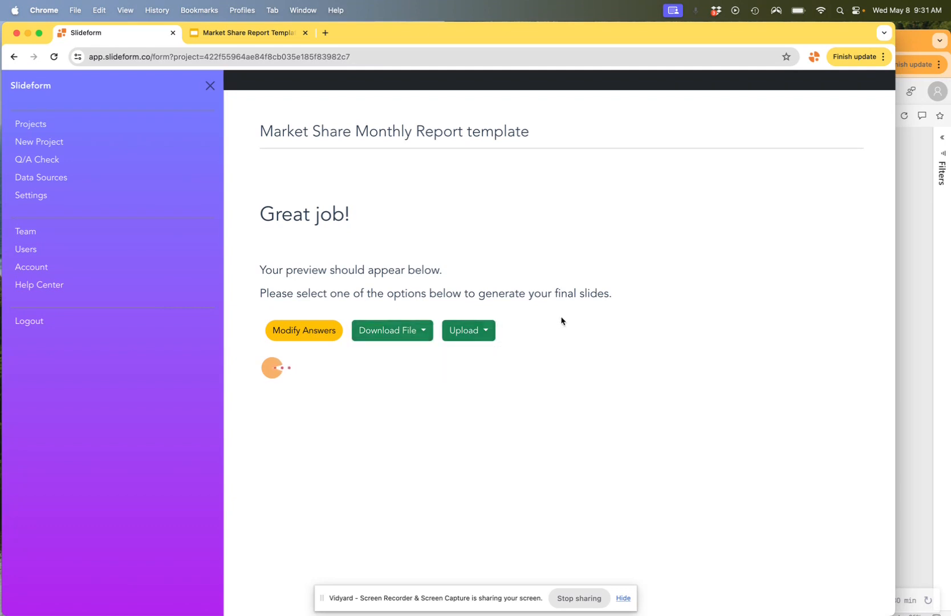
# - Return to the project list and open the downloaded Market Share Monthly Report dated 05/07/2024 03:10 in Google Slides
pyautogui.click(31, 125)
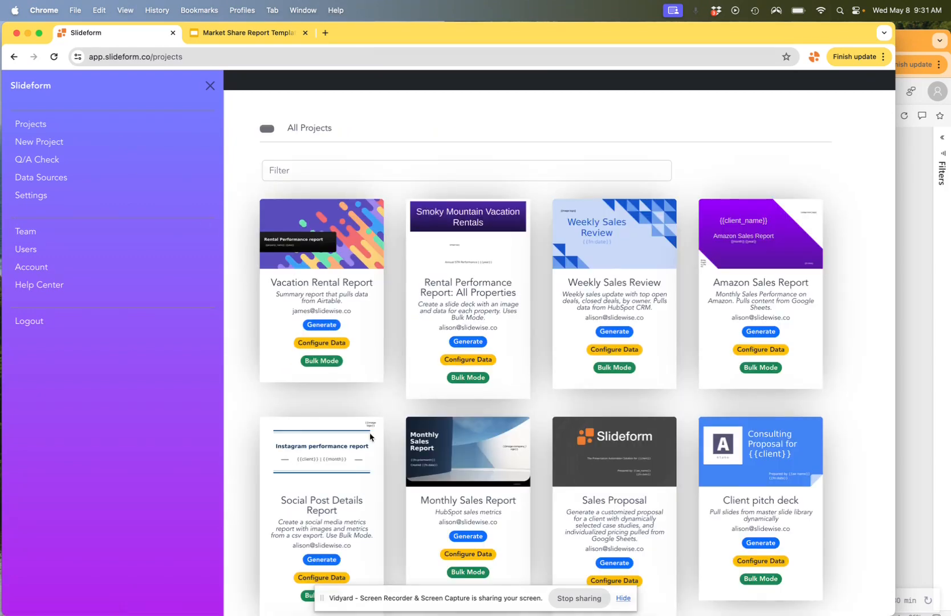
pyautogui.scroll(-10, 370, 437)
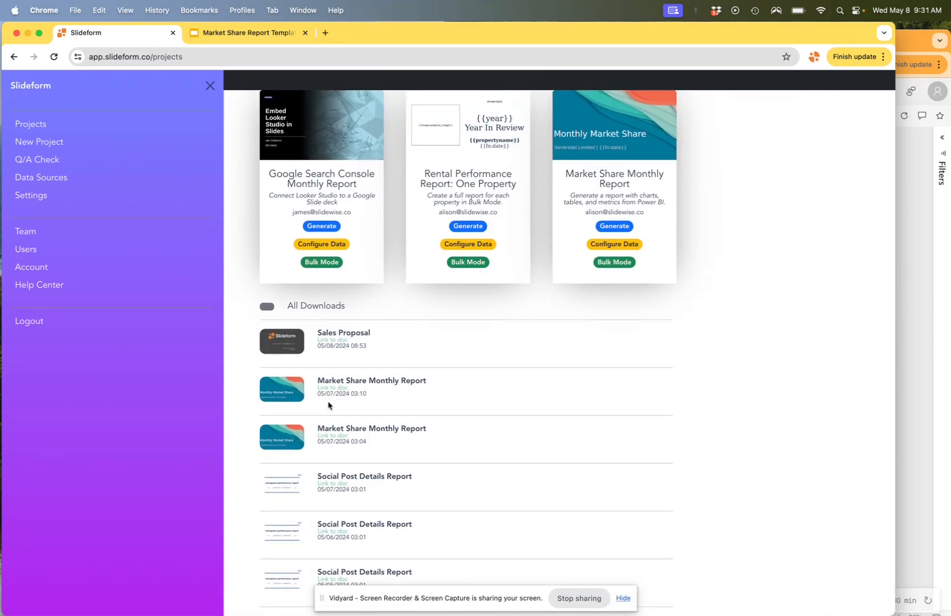
pyautogui.click(333, 389)
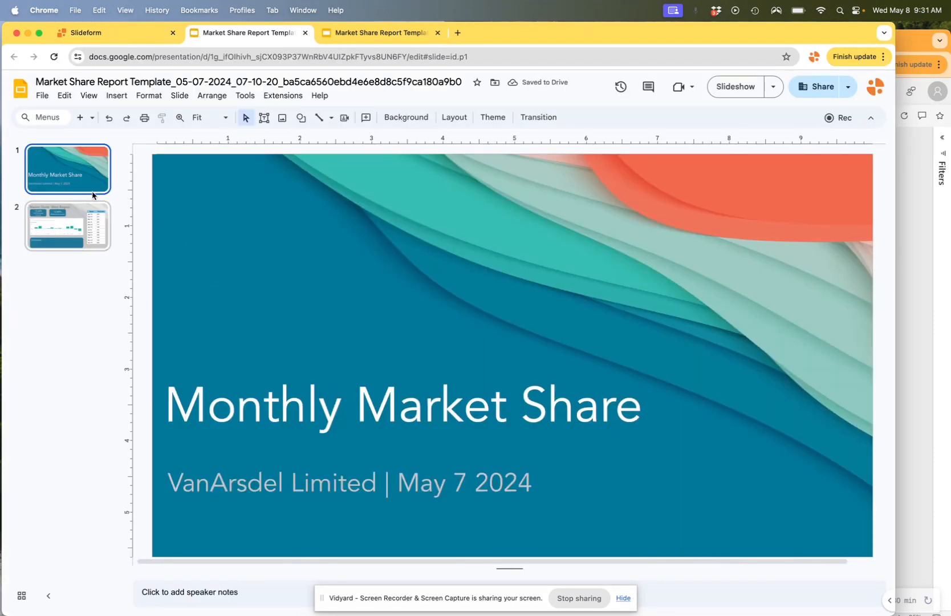
# - Examine slide 2 of the generated report, checking the region title, volume and market share metrics, monthly units table and YOY change chart
pyautogui.click(53, 222)
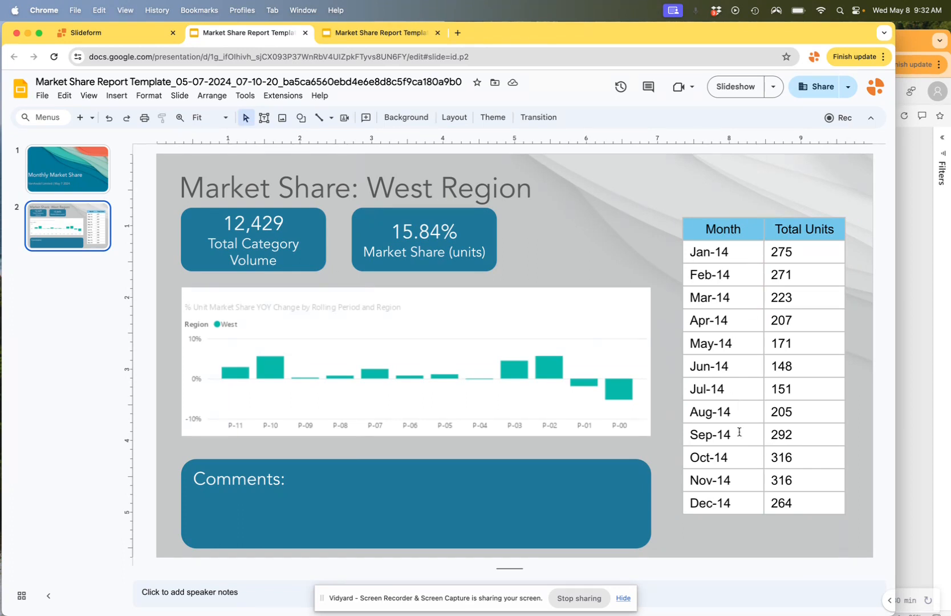
pyautogui.click(429, 231)
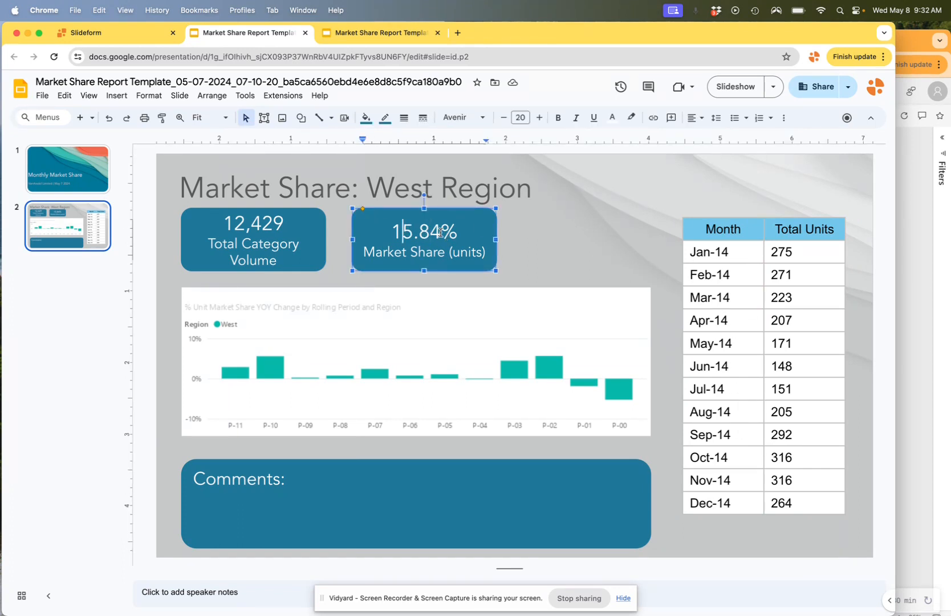
pyautogui.click(442, 231)
pyautogui.click(717, 271)
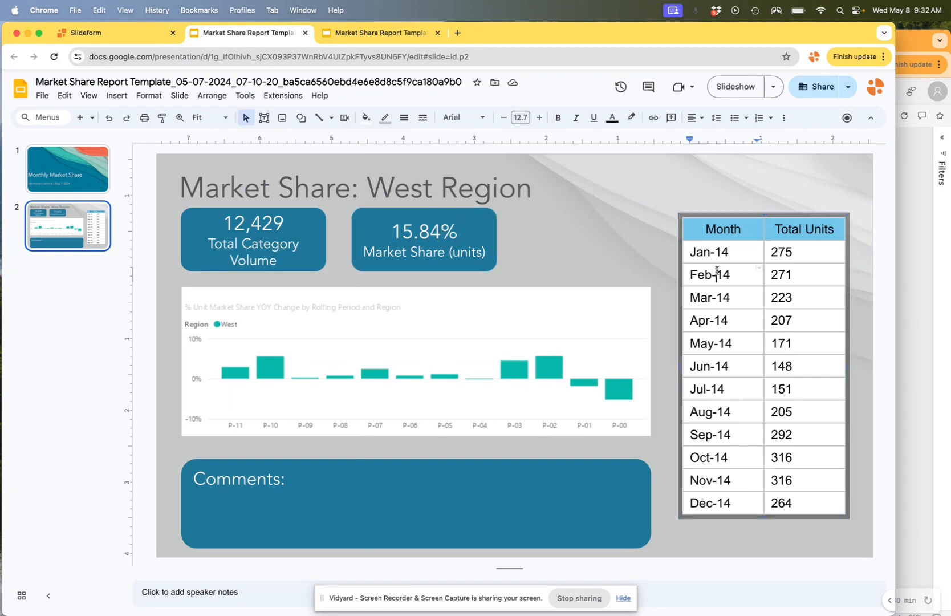
pyautogui.click(726, 325)
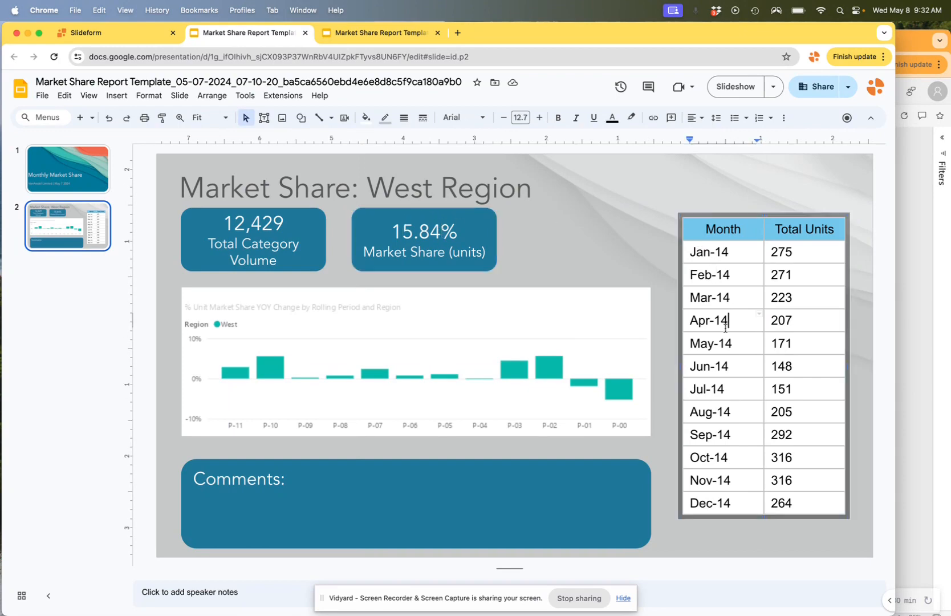
pyautogui.click(799, 400)
pyautogui.click(461, 312)
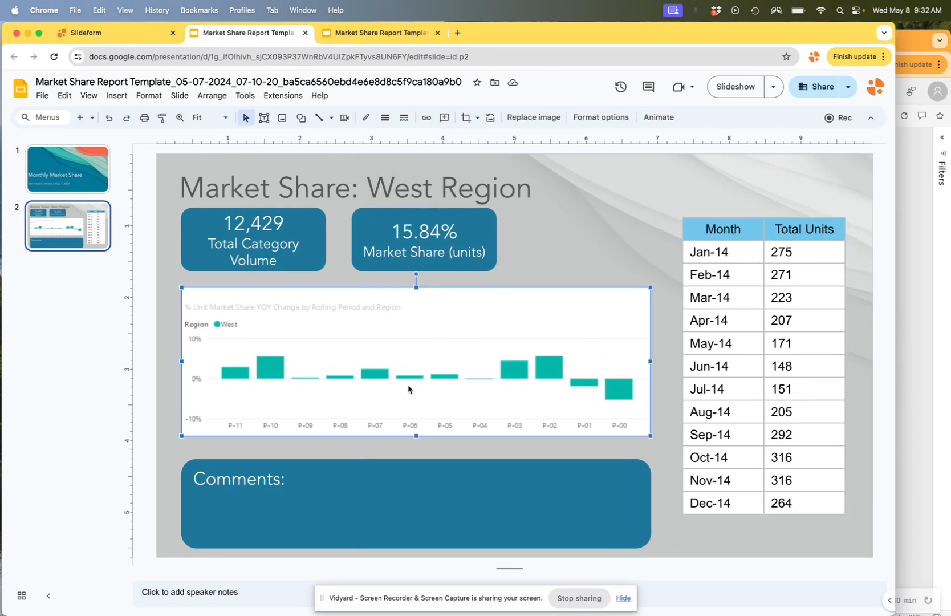
pyautogui.click(559, 249)
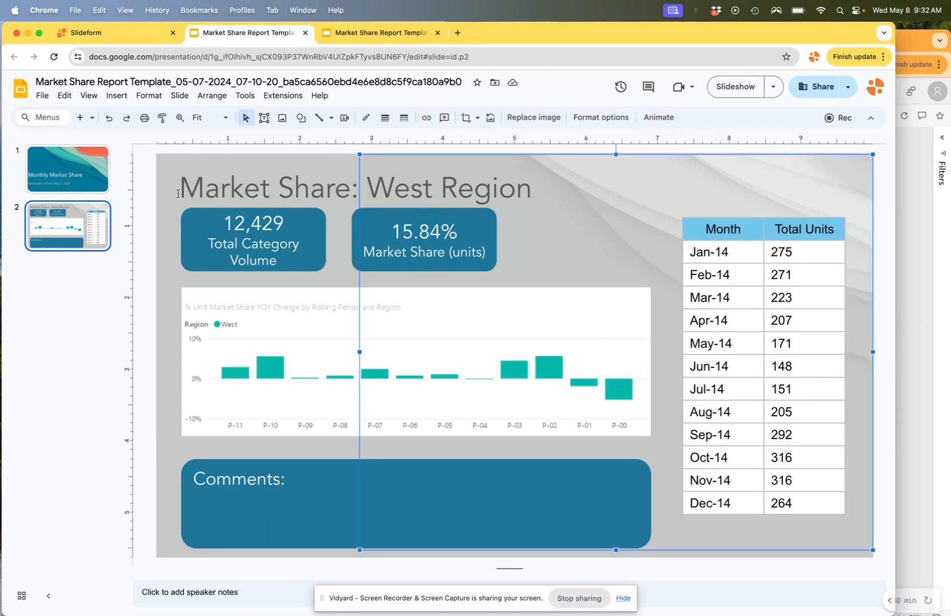
pyautogui.click(169, 172)
pyautogui.click(161, 239)
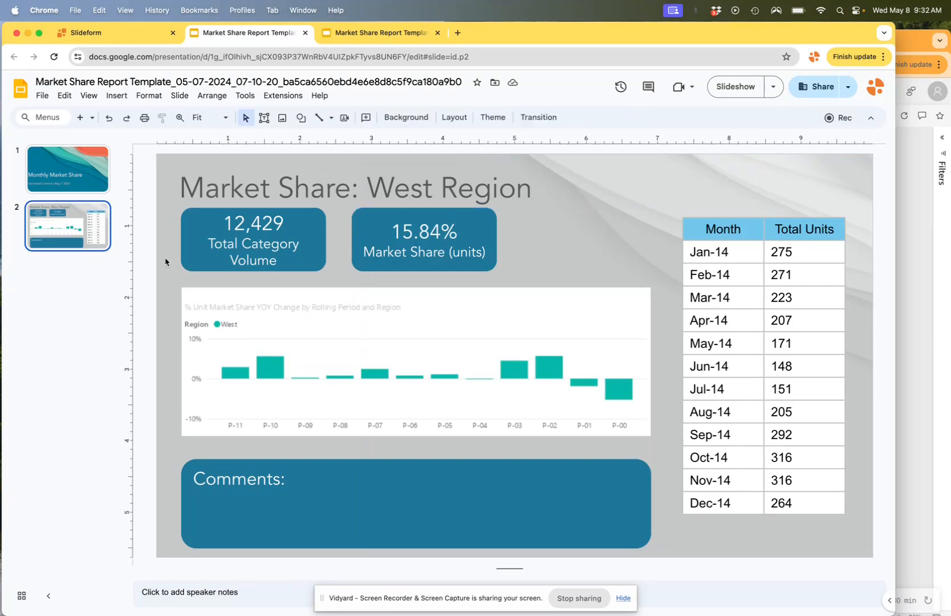
# - Switch back to Slideform and locate the Market Share Monthly Report project in the project list
pyautogui.click(114, 34)
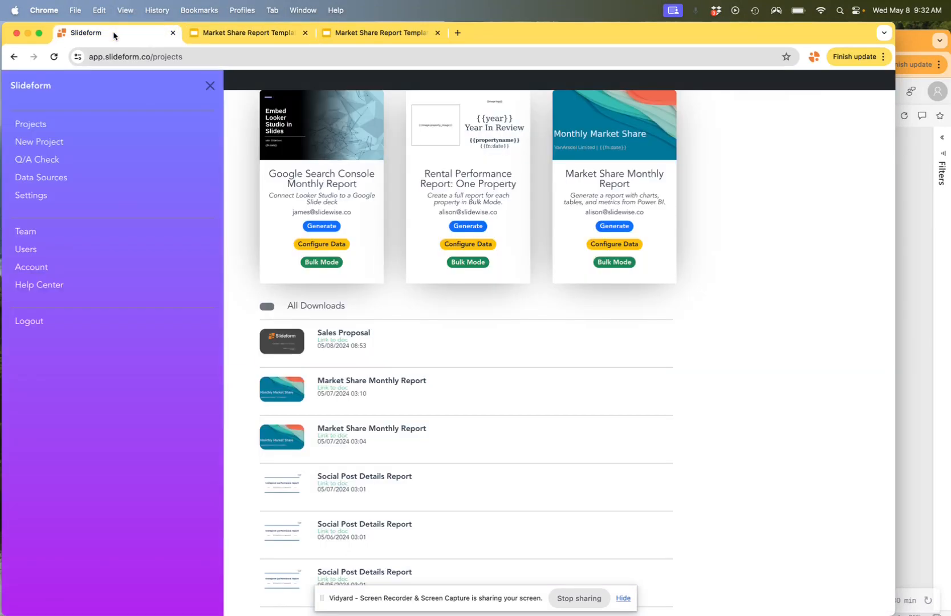
pyautogui.scroll(1, 753, 265)
pyautogui.scroll(2, 753, 265)
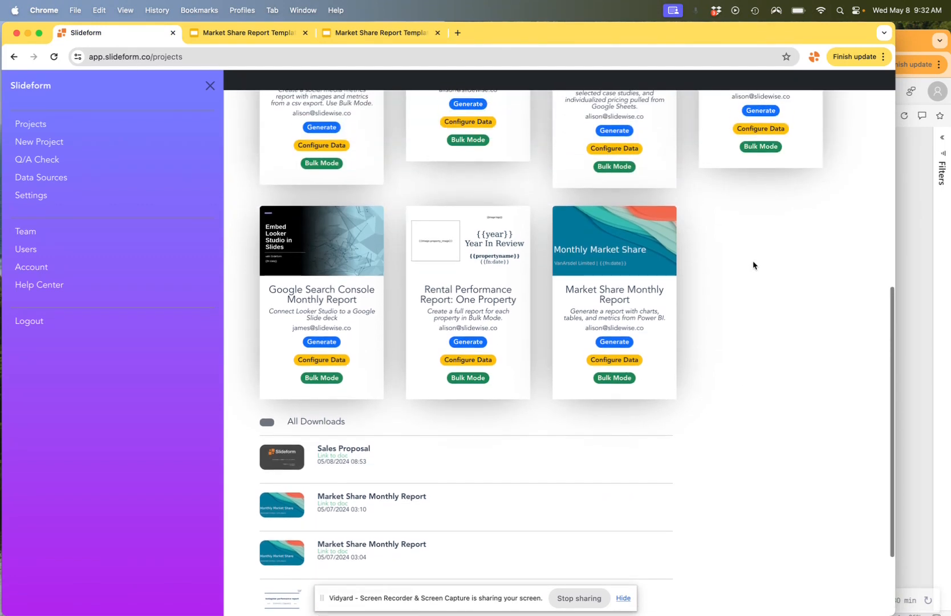